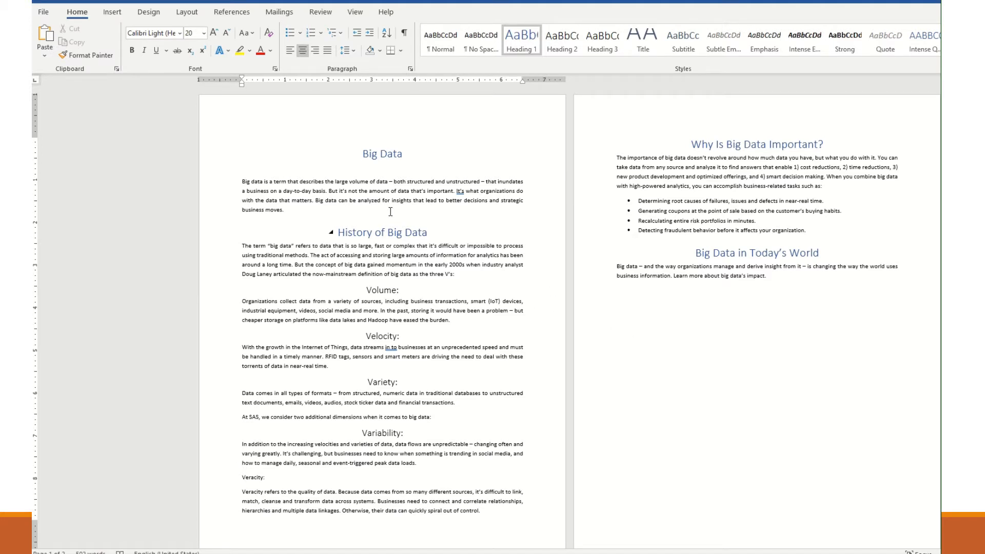
pyautogui.click(395, 191)
pyautogui.moveTo(370, 183); pyautogui.dragTo(479, 192)
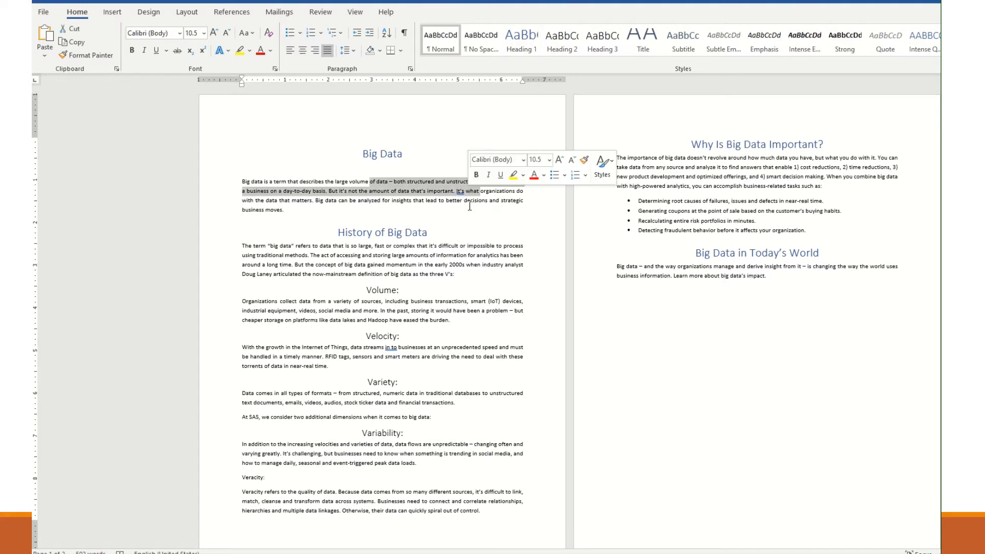
pyautogui.click(459, 220)
pyautogui.click(385, 155)
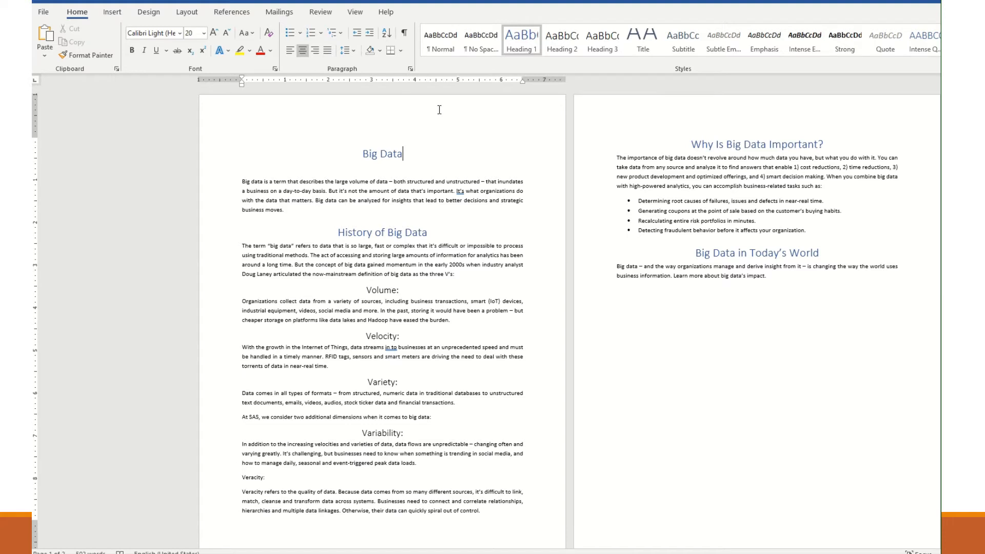
pyautogui.click(471, 536)
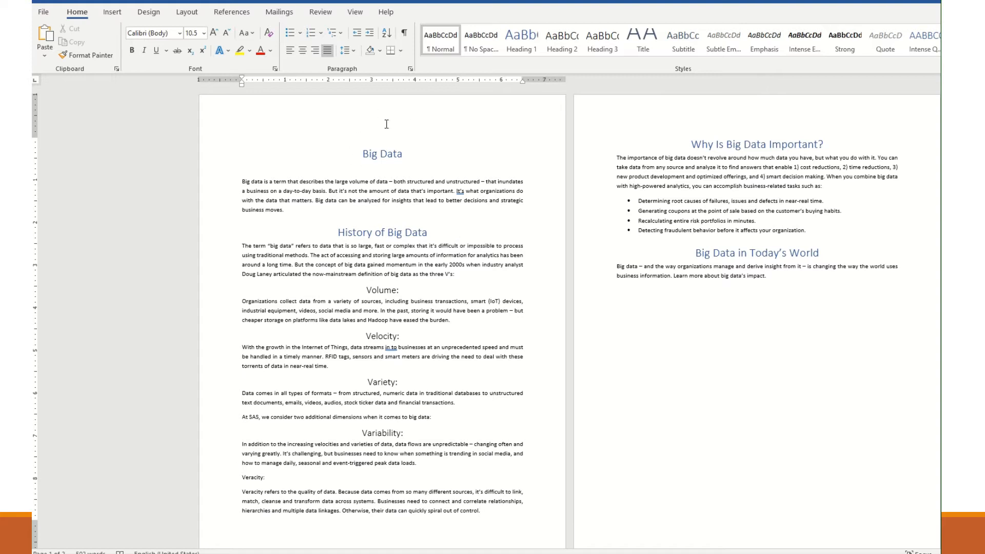
# Open the page header and write "Big Data draft report" in it
pyautogui.doubleClick(370, 112)
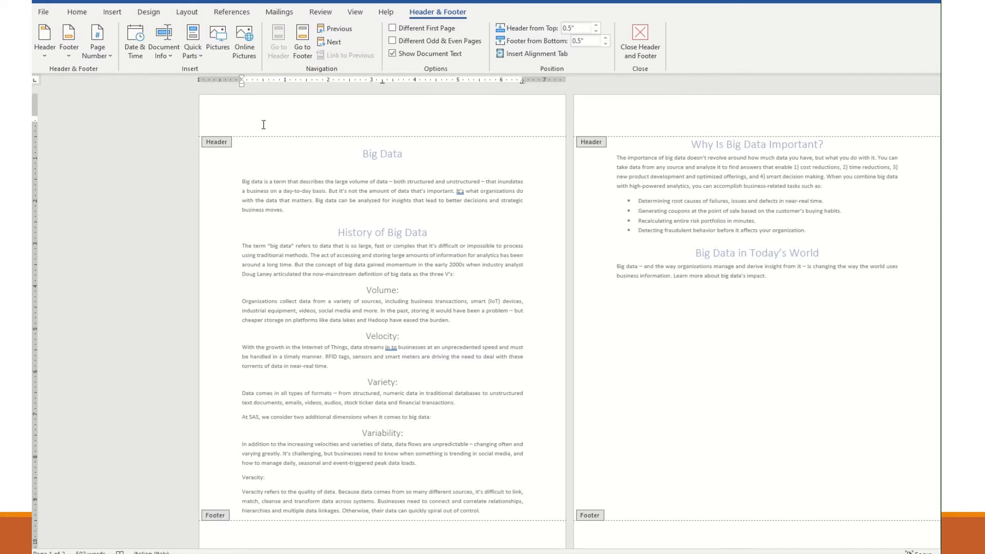
pyautogui.write('g Data draft report')
# Insert the Title document property into the header and set it to "Big Data Draft Report"
pyautogui.click(113, 15)
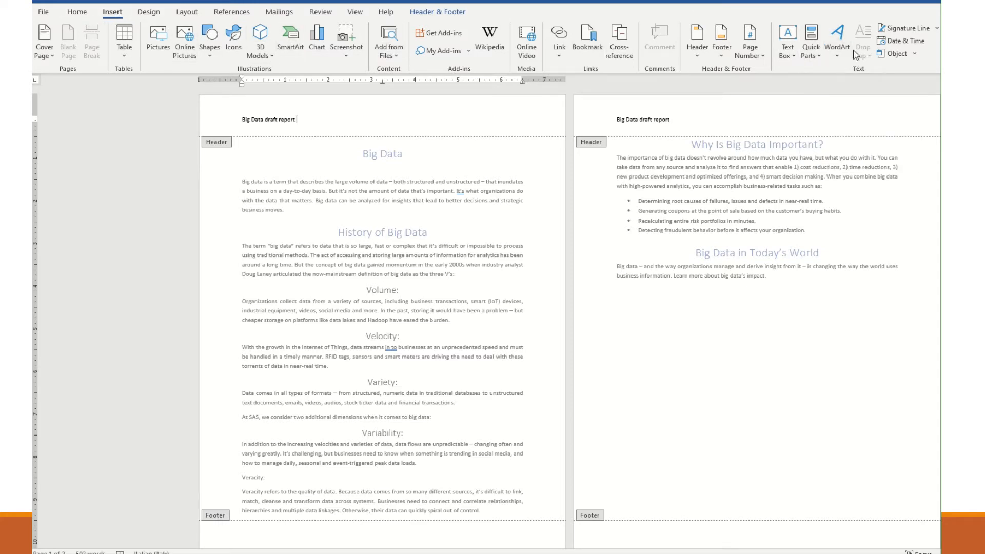
pyautogui.click(815, 58)
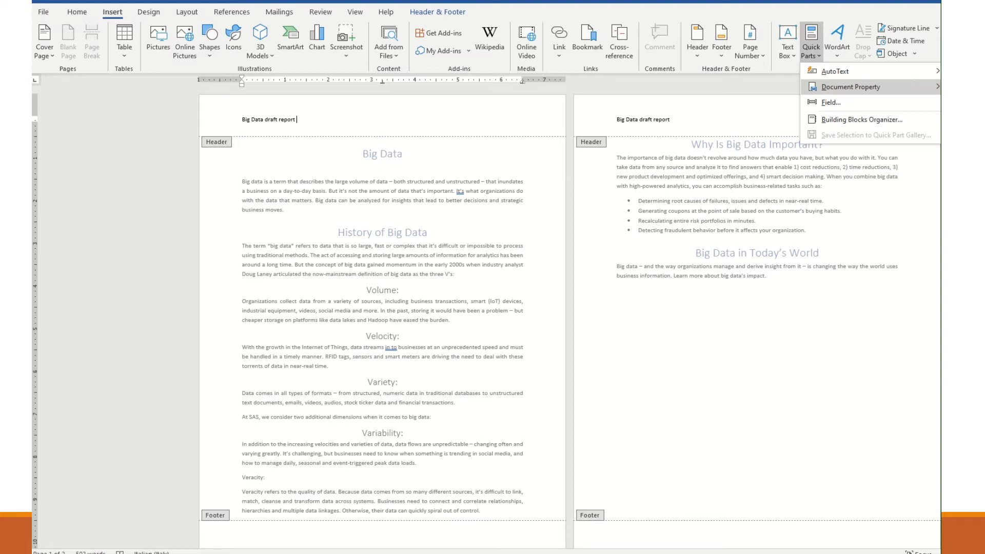
pyautogui.click(964, 302)
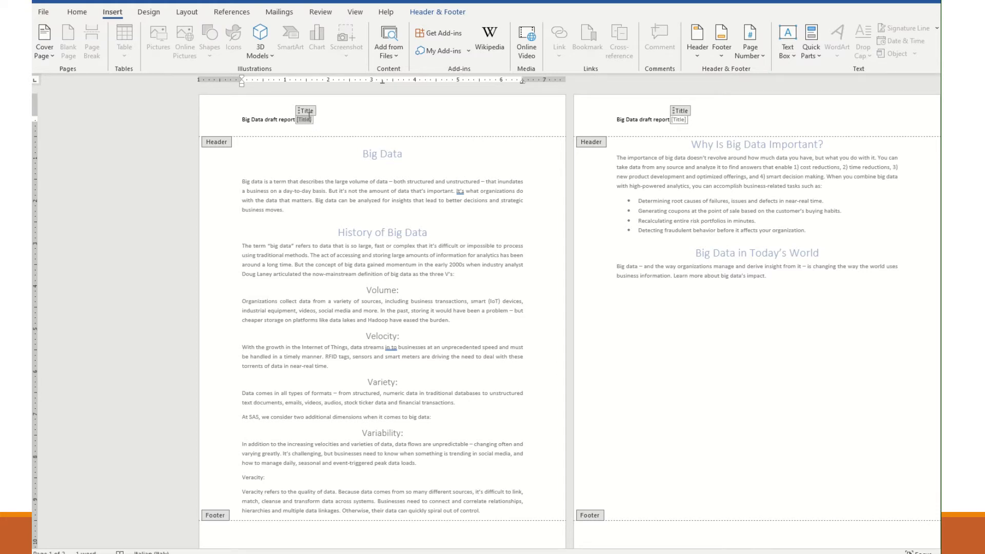
pyautogui.write('Biga')
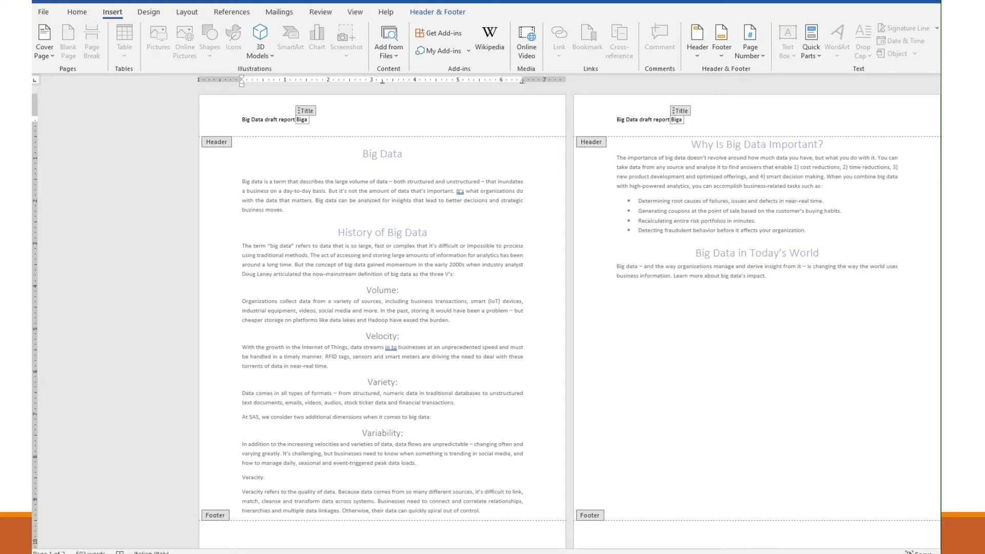
pyautogui.press('BackSpace')
pyautogui.write('Data Draft Report')
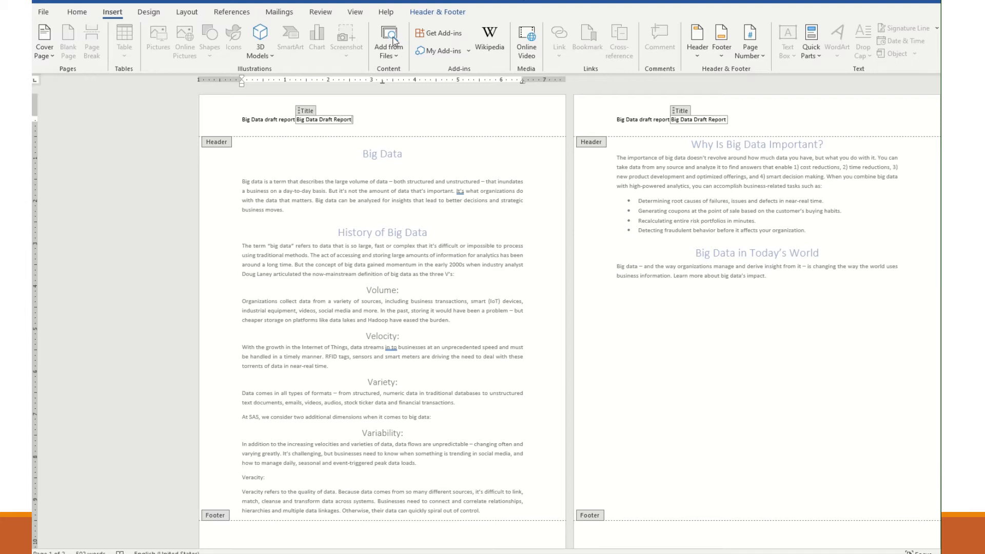
# Delete the manually written "Big Data draft report" text so only the Title property remains in the header
pyautogui.doubleClick(268, 120)
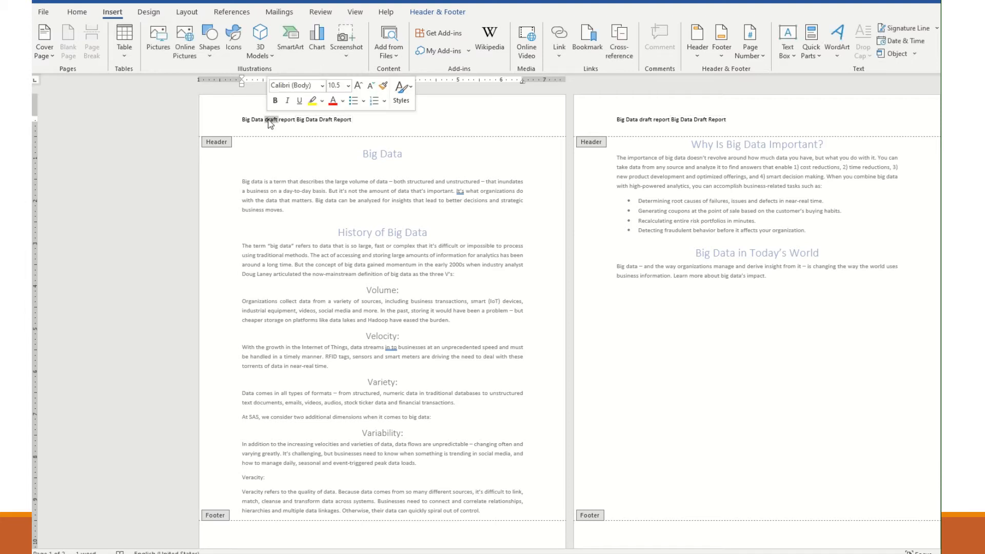
pyautogui.press('BackSpace')
pyautogui.doubleClick(269, 120)
pyautogui.press('BackSpace')
pyautogui.press('BackSpace')
pyautogui.press('BackSpace')
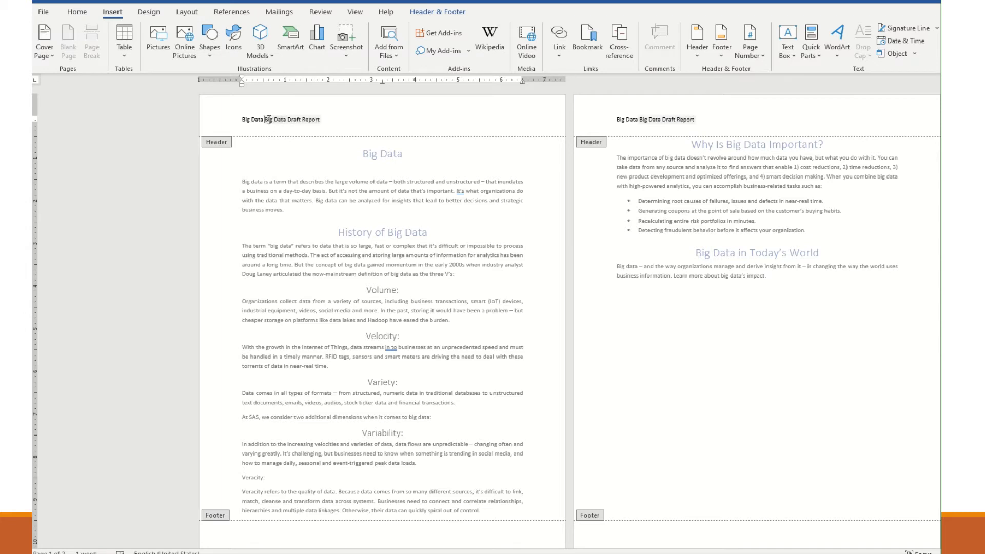
pyautogui.press('BackSpace')
pyautogui.press('BackSpace')
pyautogui.press('BackSpace')
pyautogui.press('BackSpace')
pyautogui.press('BackSpace')
pyautogui.press('BackSpace')
pyautogui.press('BackSpace')
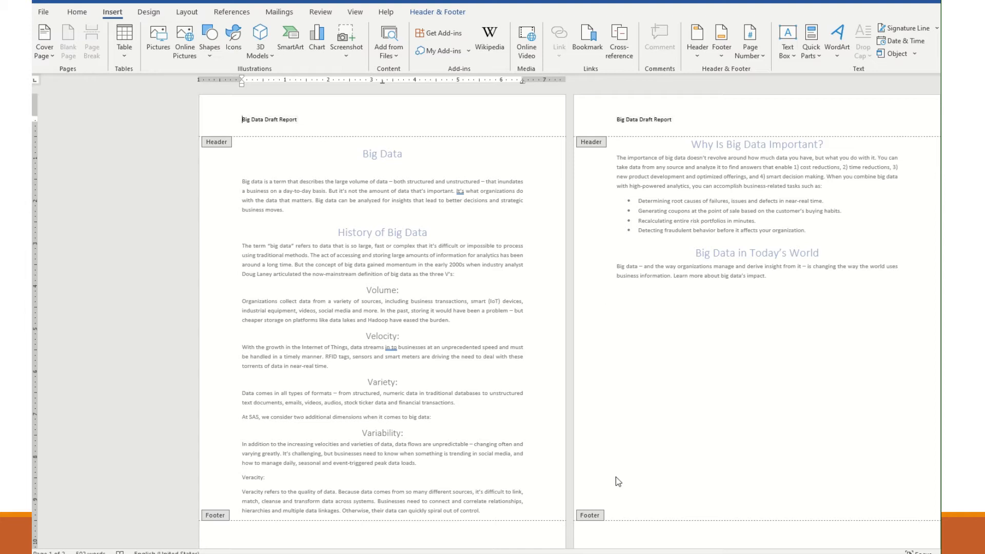
# Insert a Plain Number 3 page number at the bottom of the page in the footer
pyautogui.click(596, 540)
pyautogui.click(556, 534)
pyautogui.click(762, 61)
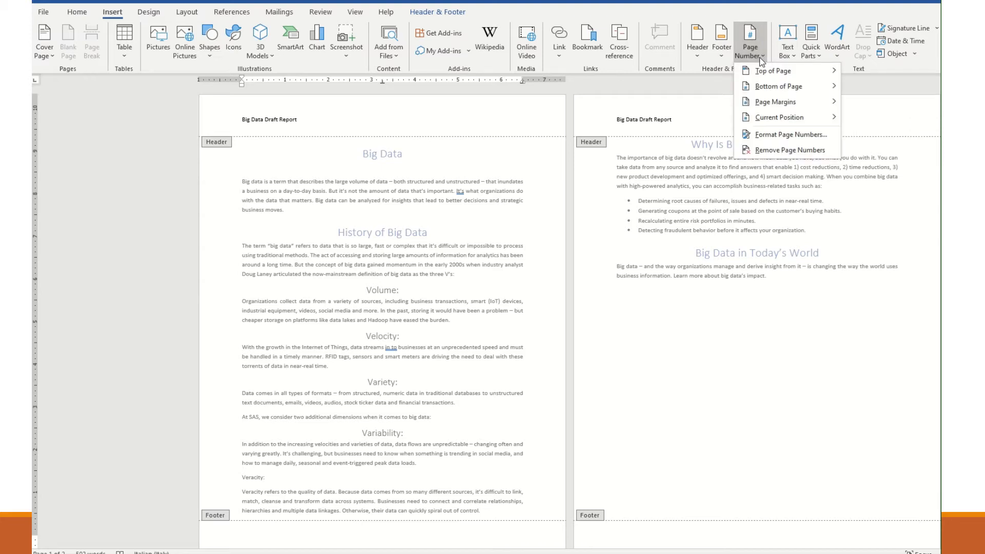
pyautogui.moveTo(790, 88)
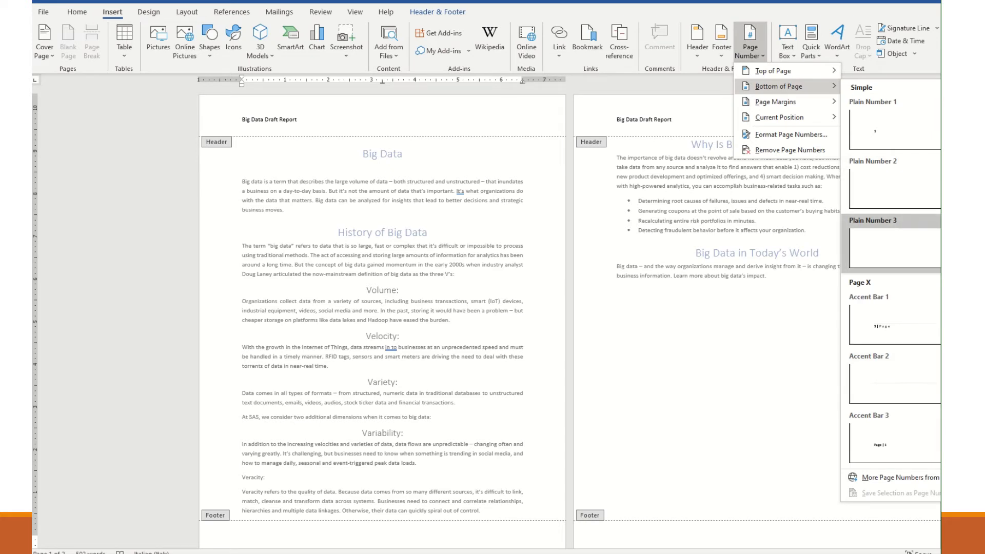
pyautogui.click(894, 246)
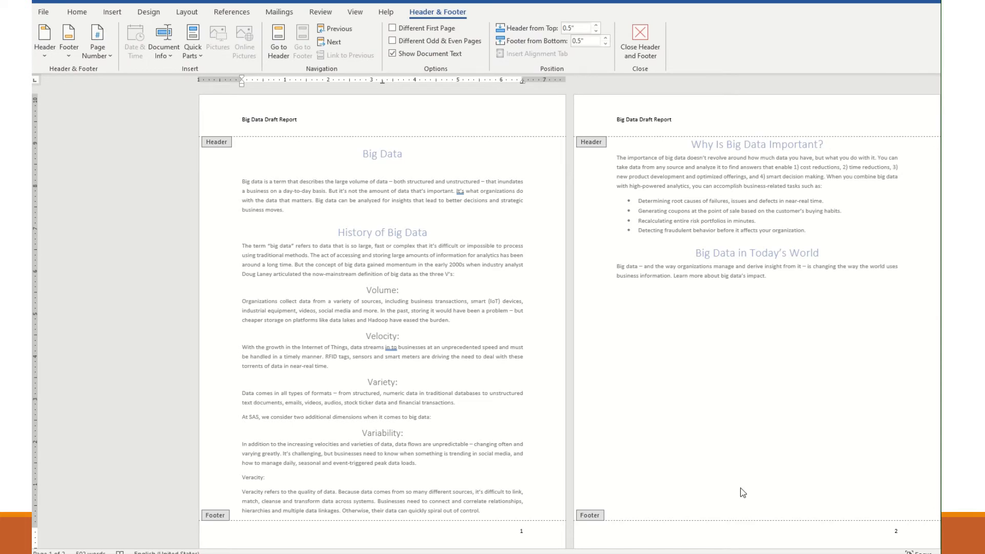
# Write "Page" before the page number and "of" after it in the footer
pyautogui.write('Page')
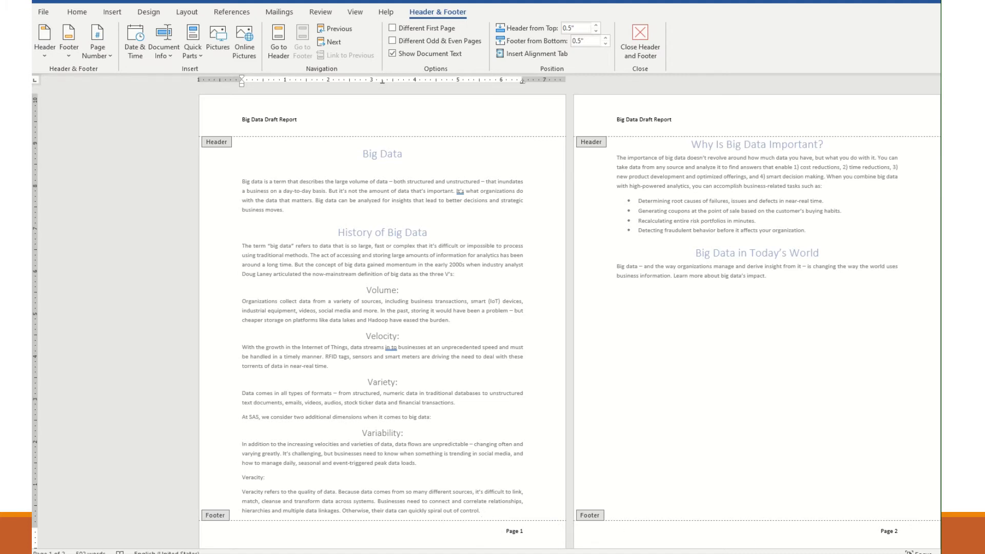
pyautogui.click(520, 530)
pyautogui.click(523, 531)
pyautogui.write('of')
# Insert a NumPages field in 1, 2, 3 format after "of" in the footer and tidy the spacing
pyautogui.click(111, 14)
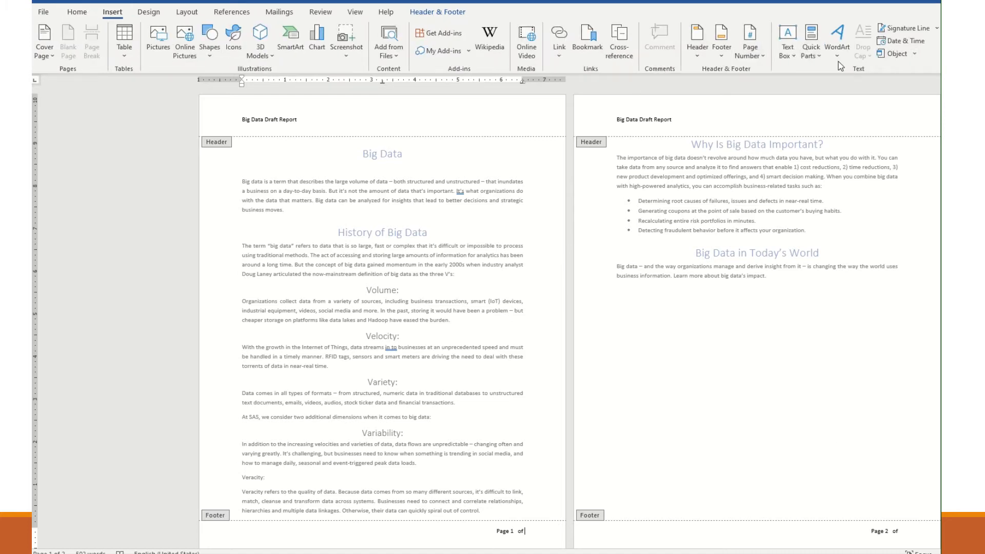
pyautogui.click(764, 57)
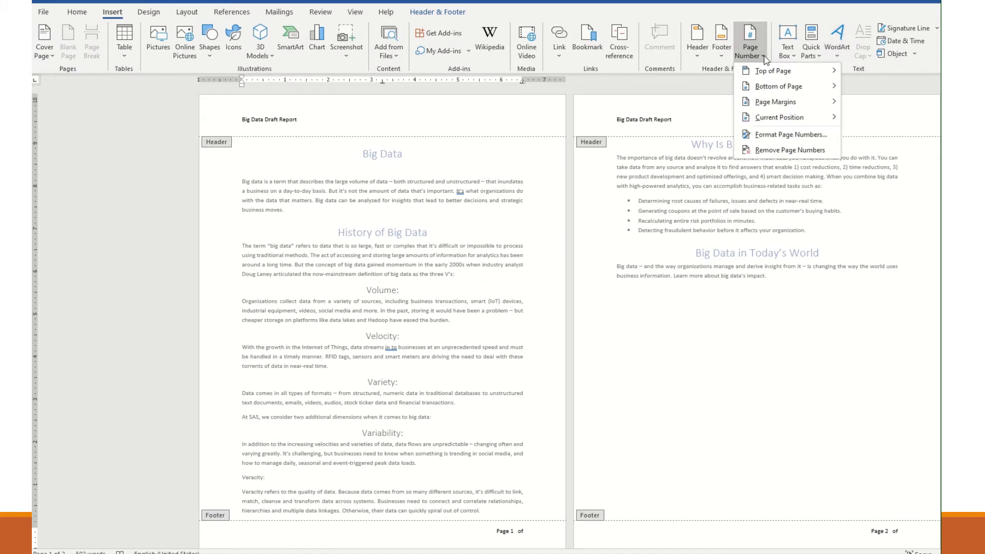
pyautogui.click(812, 54)
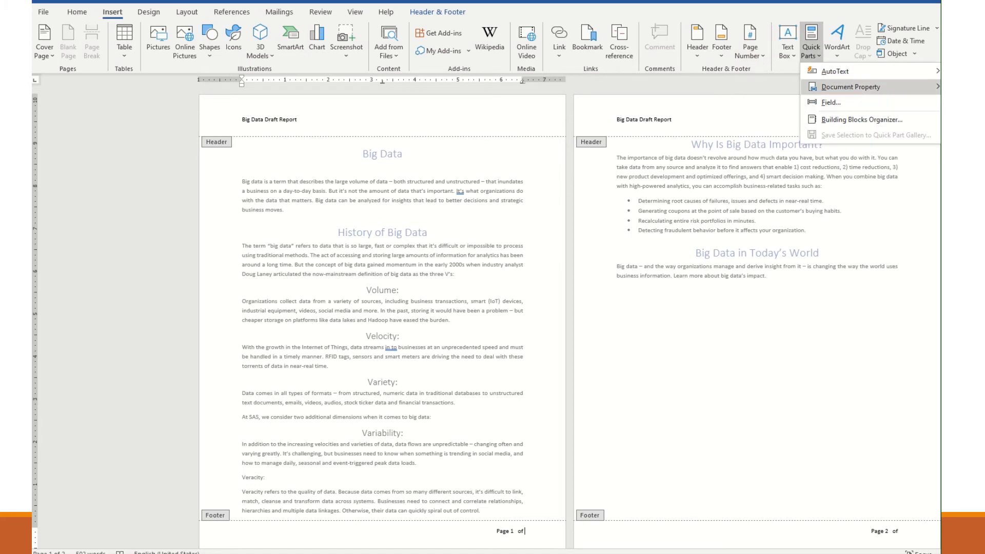
pyautogui.click(887, 102)
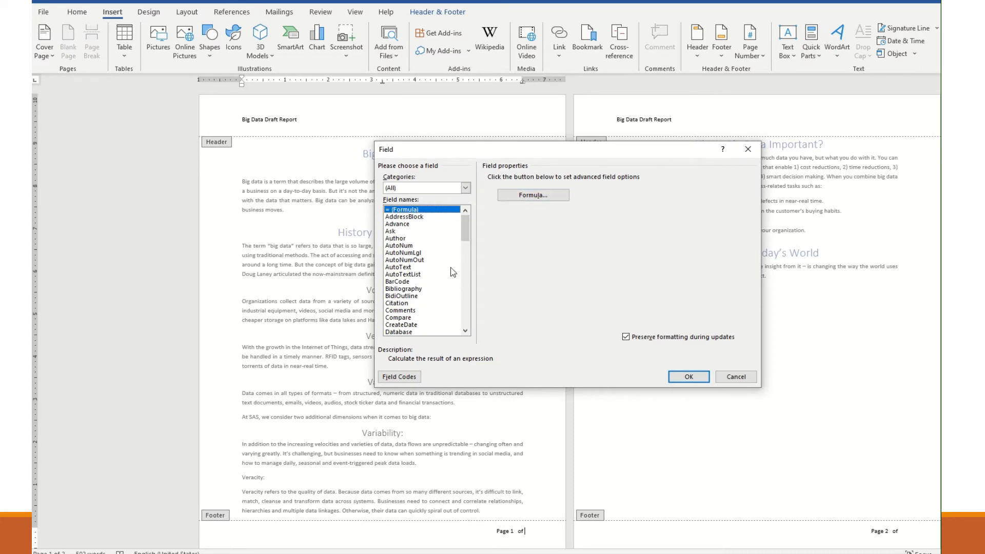
pyautogui.moveTo(465, 239); pyautogui.dragTo(465, 298)
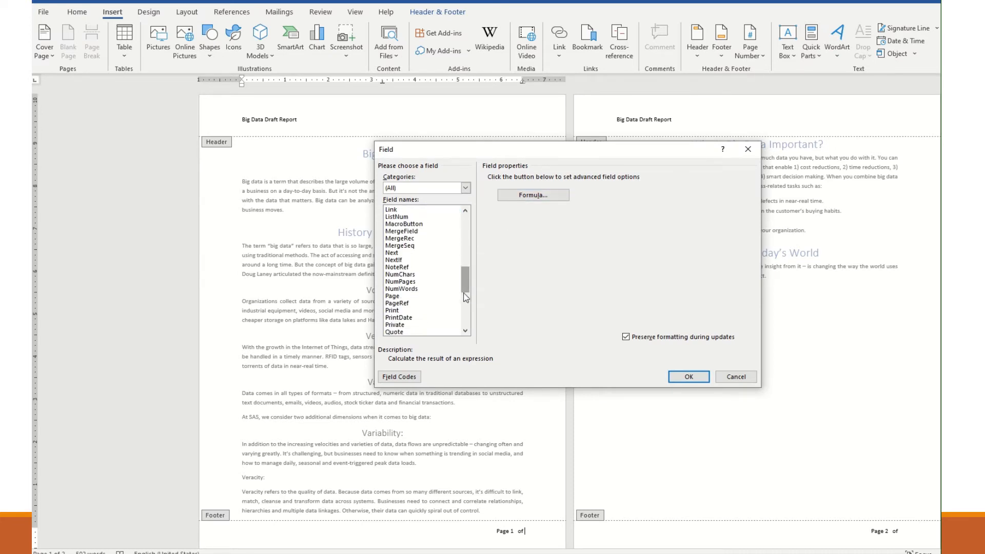
pyautogui.click(413, 282)
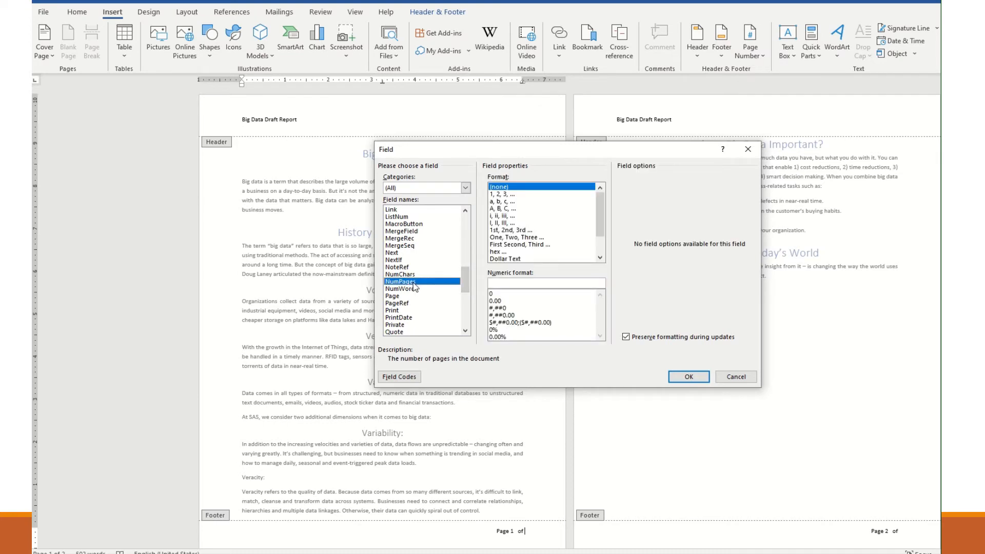
pyautogui.click(501, 194)
pyautogui.click(686, 376)
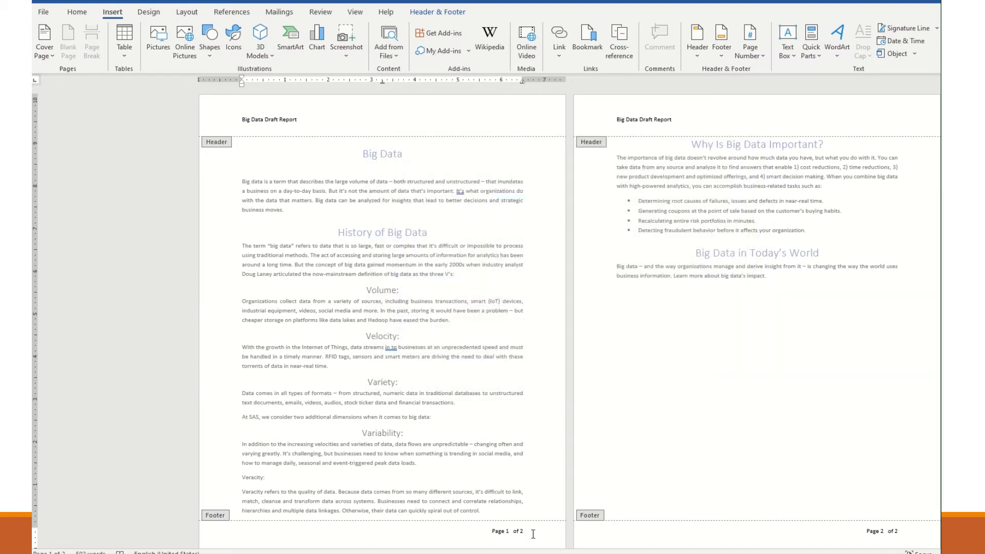
pyautogui.press('Left')
pyautogui.click(502, 531)
# Insert the Author document property at the right of the header, then return to the document body
pyautogui.click(428, 112)
pyautogui.click(818, 57)
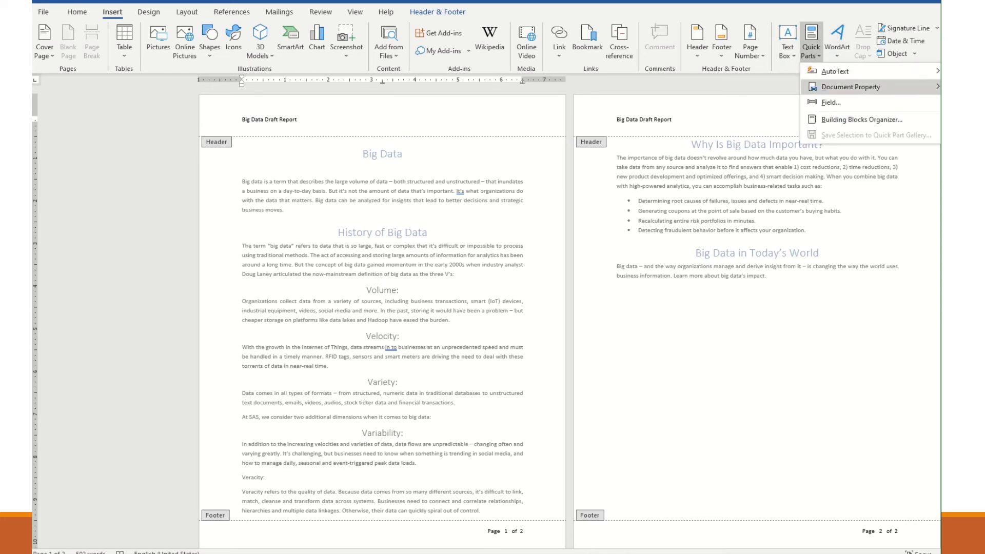
pyautogui.click(964, 102)
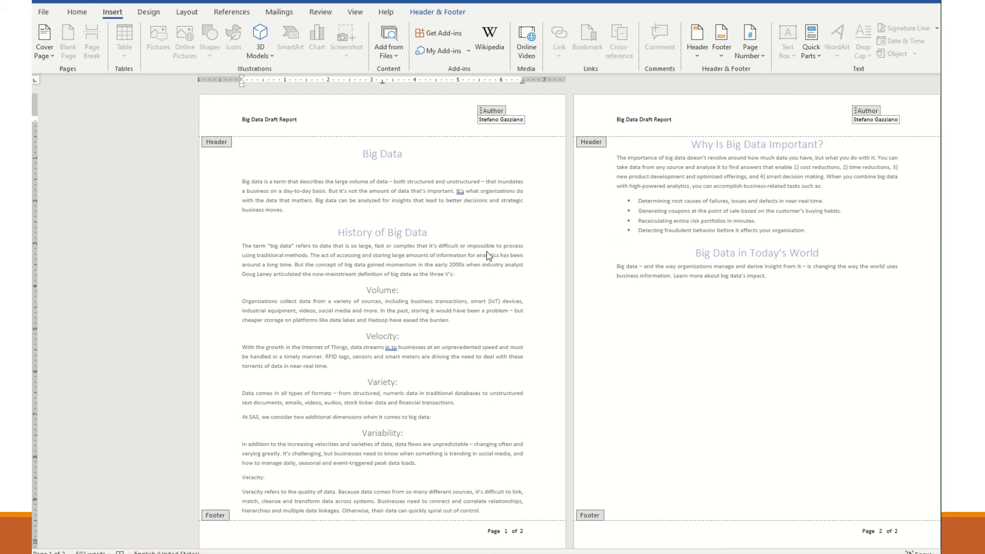
pyautogui.doubleClick(484, 200)
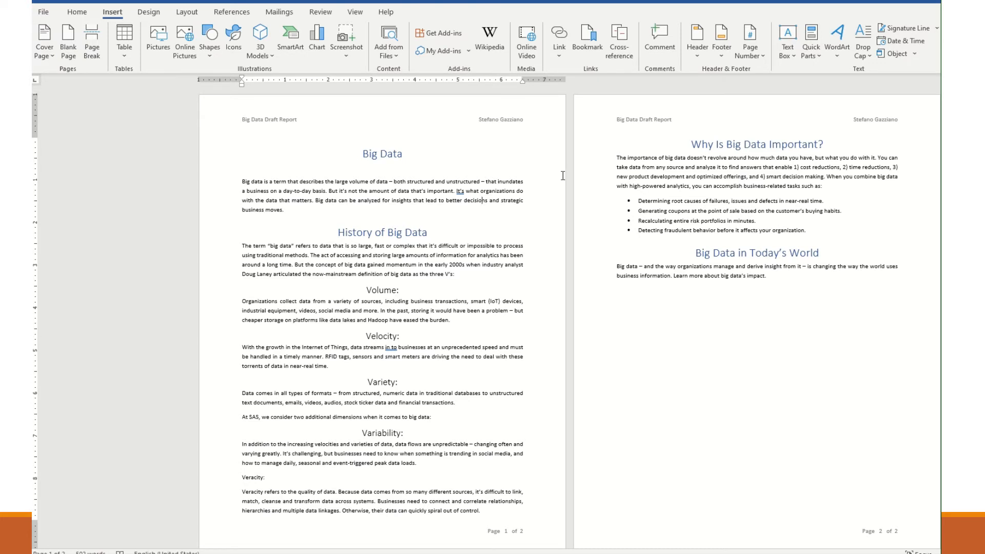
# Insert a Date field at the cursor in the first body paragraph through the Field dialog
pyautogui.hotkey('alt', 'q')
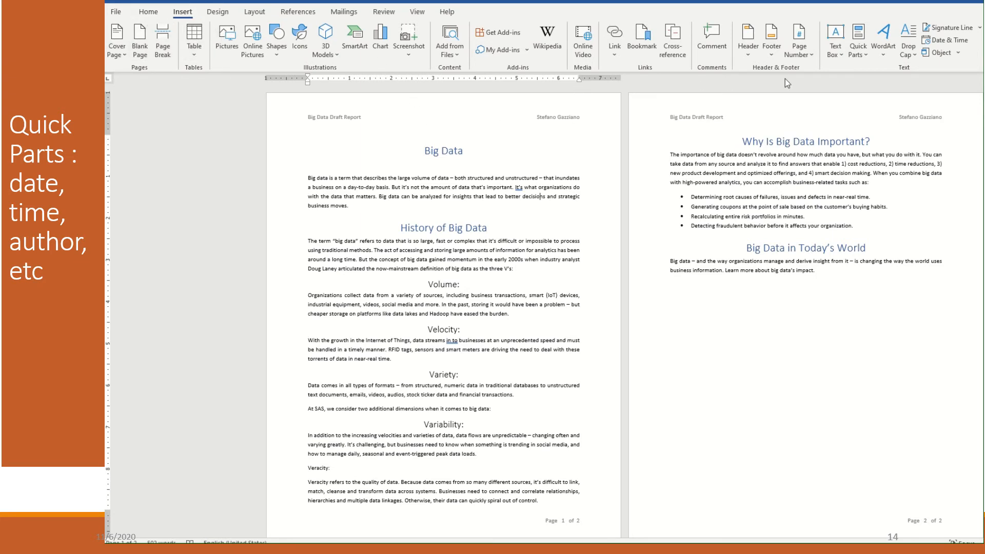
pyautogui.click(865, 54)
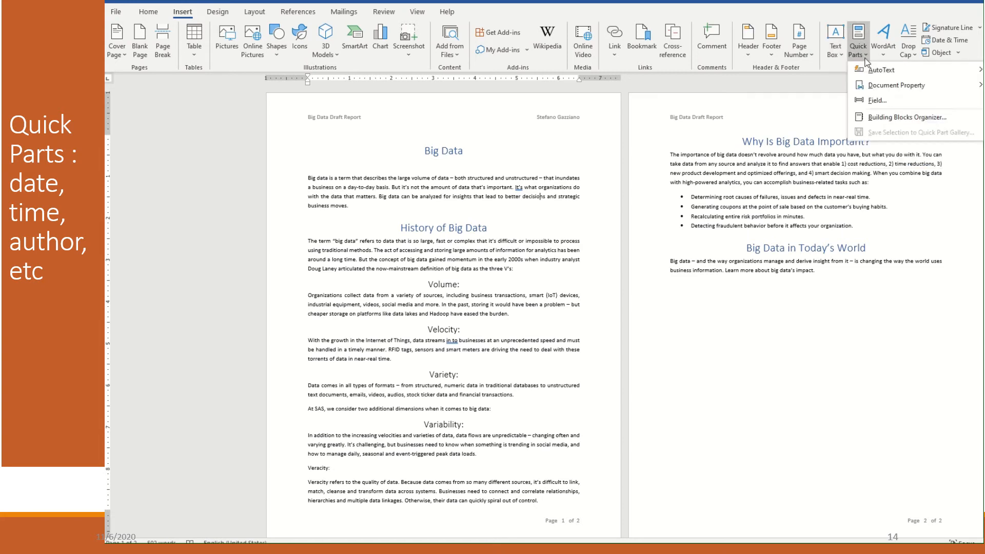
pyautogui.moveTo(882, 72)
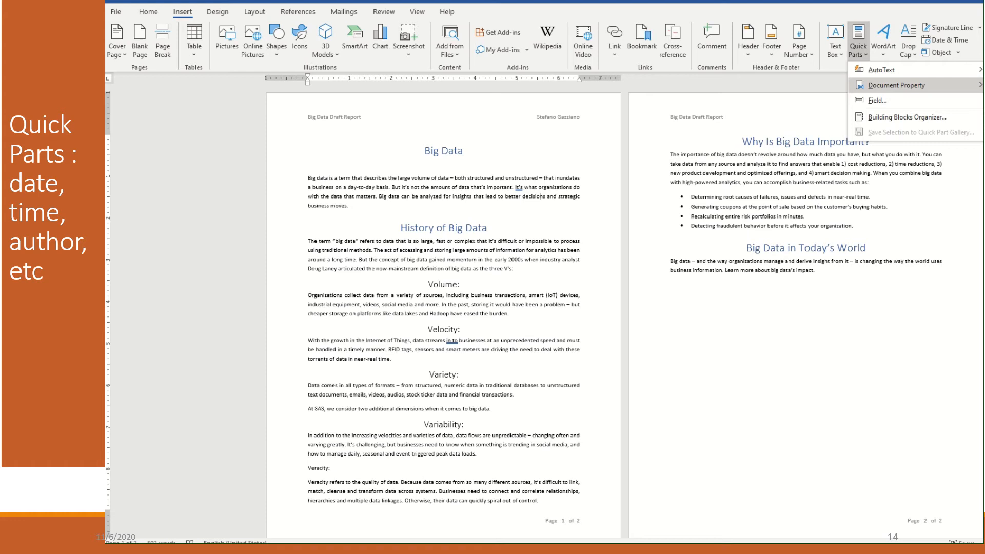
pyautogui.click(945, 103)
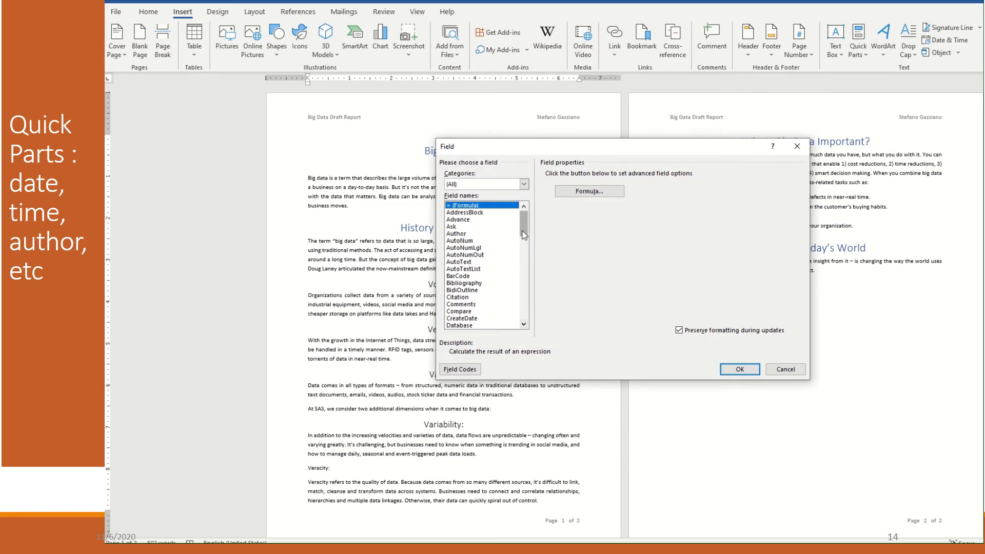
pyautogui.moveTo(526, 232); pyautogui.dragTo(523, 260)
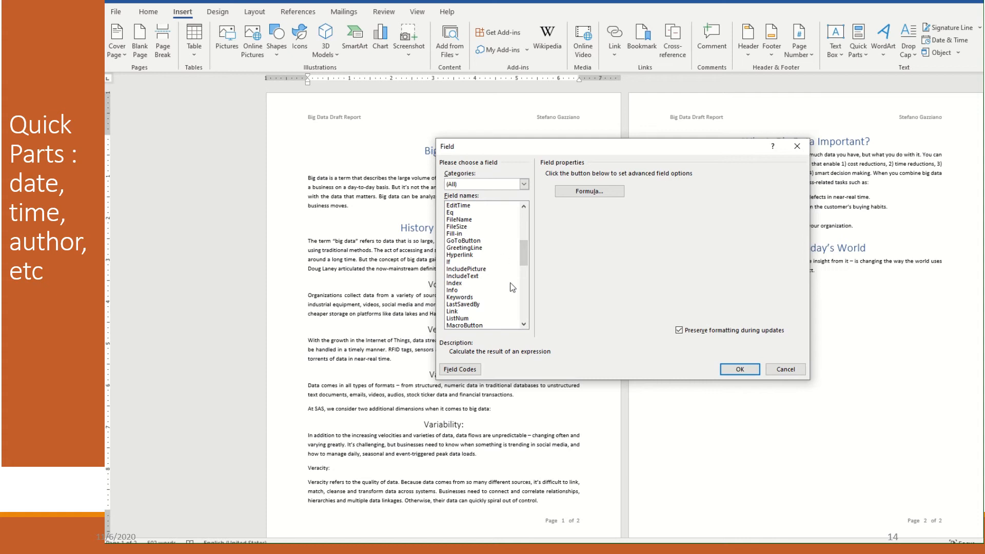
pyautogui.click(523, 325)
pyautogui.click(523, 325)
pyautogui.click(523, 324)
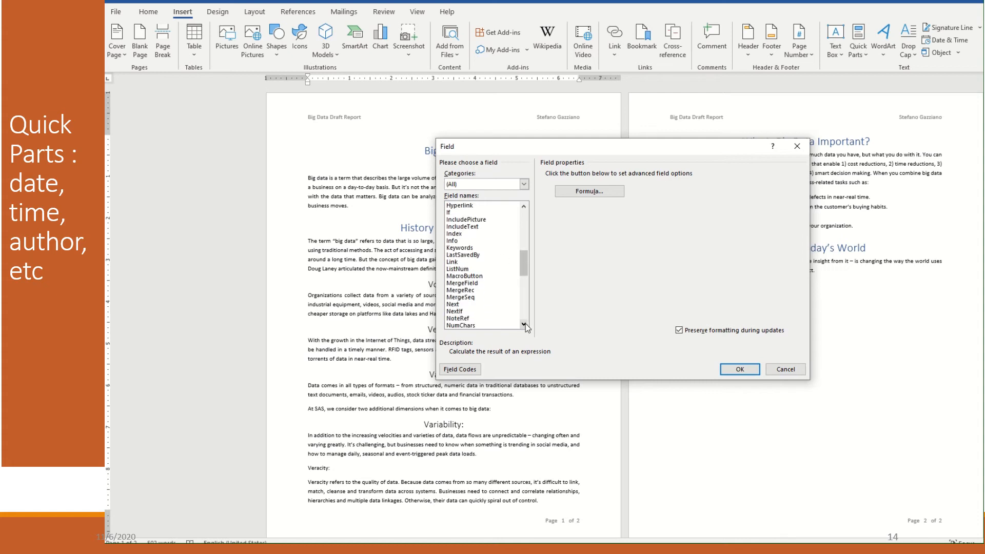
pyautogui.click(523, 324)
pyautogui.click(523, 324)
pyautogui.click(523, 325)
pyautogui.click(523, 324)
pyautogui.click(523, 324)
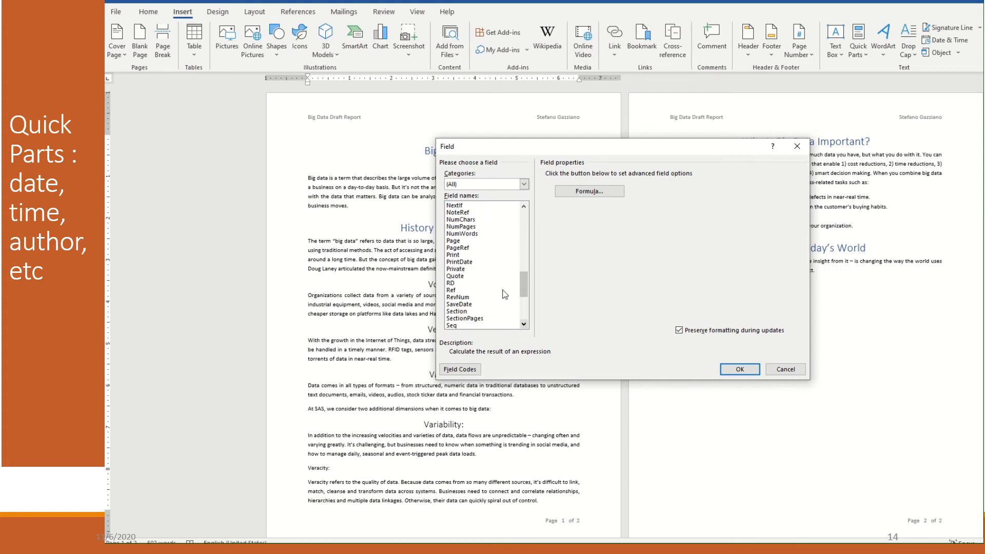
pyautogui.moveTo(523, 293); pyautogui.dragTo(525, 249)
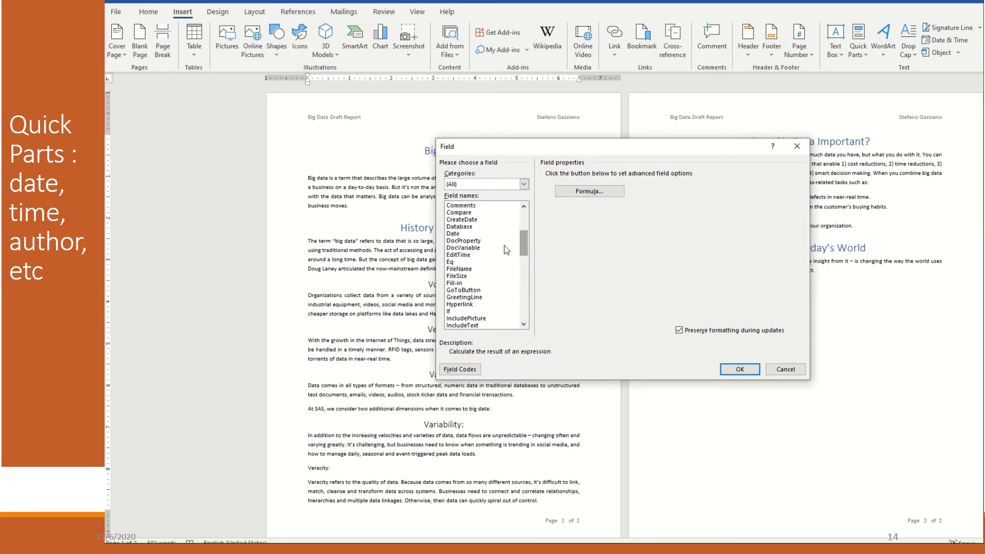
pyautogui.doubleClick(451, 234)
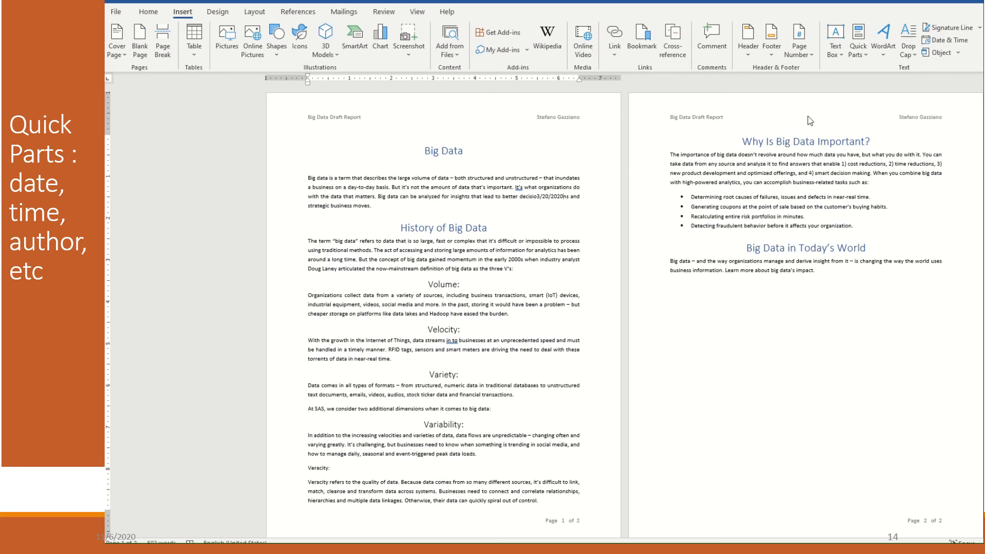
# Open the header, place the cursor at its centre, and choose the Date field in the Field dialog
pyautogui.doubleClick(464, 118)
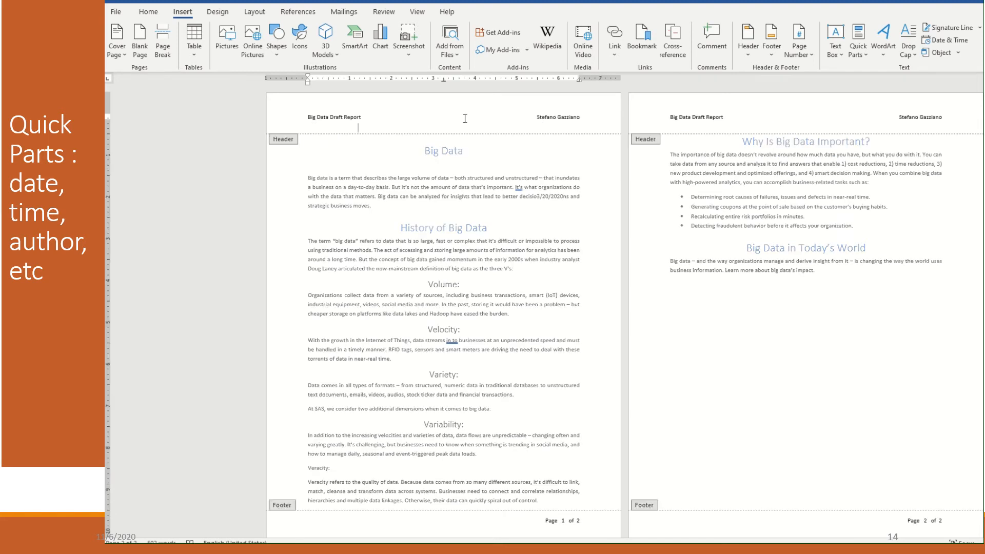
pyautogui.click(416, 118)
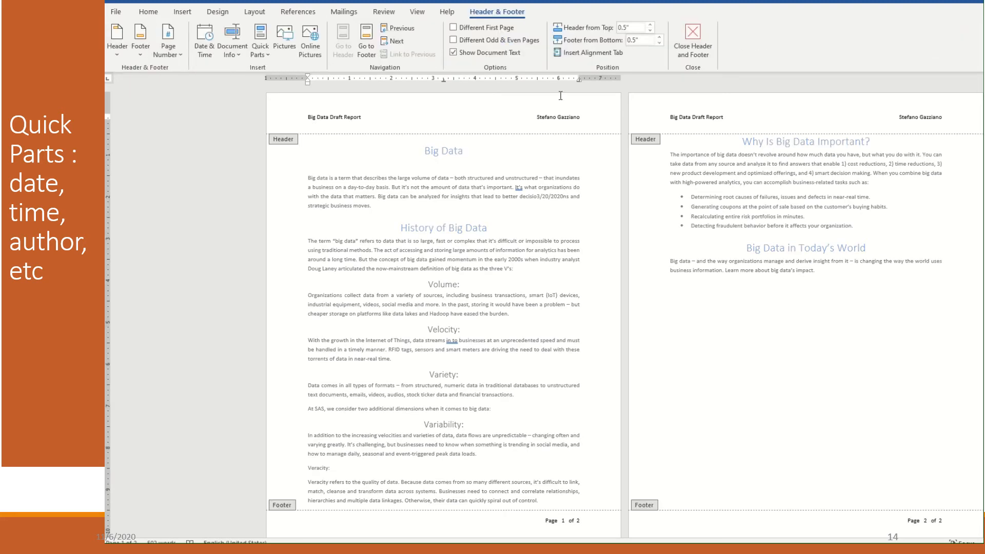
pyautogui.click(181, 13)
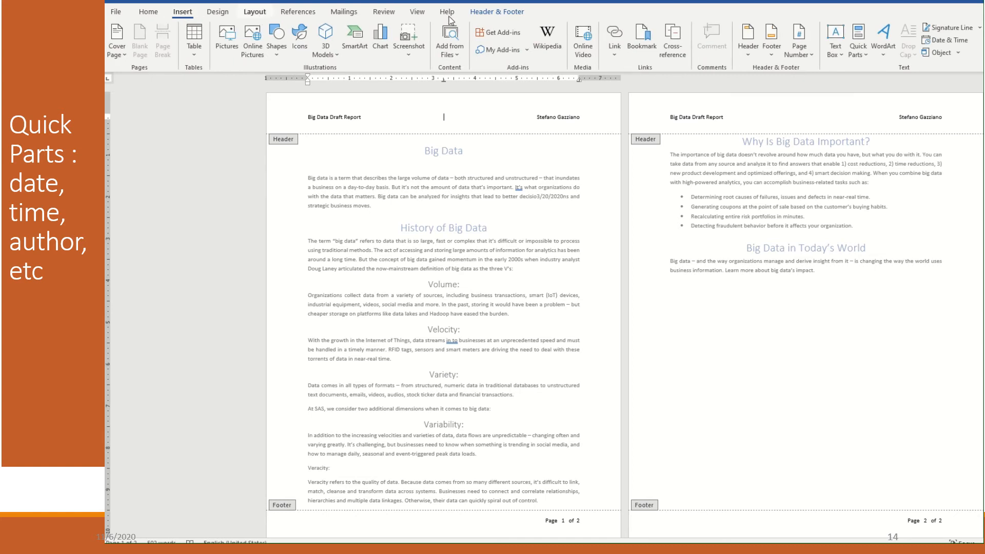
pyautogui.click(858, 48)
pyautogui.click(875, 100)
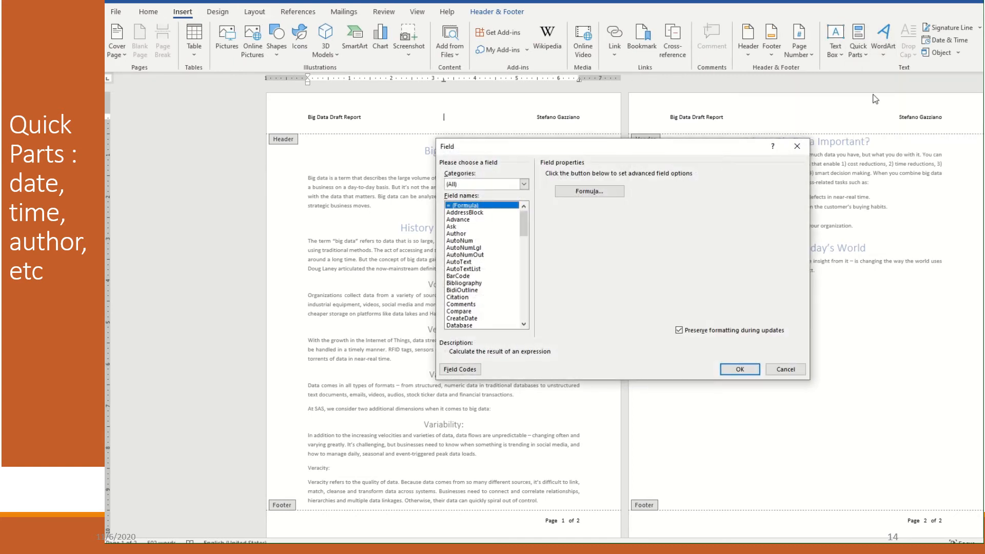
pyautogui.click(522, 324)
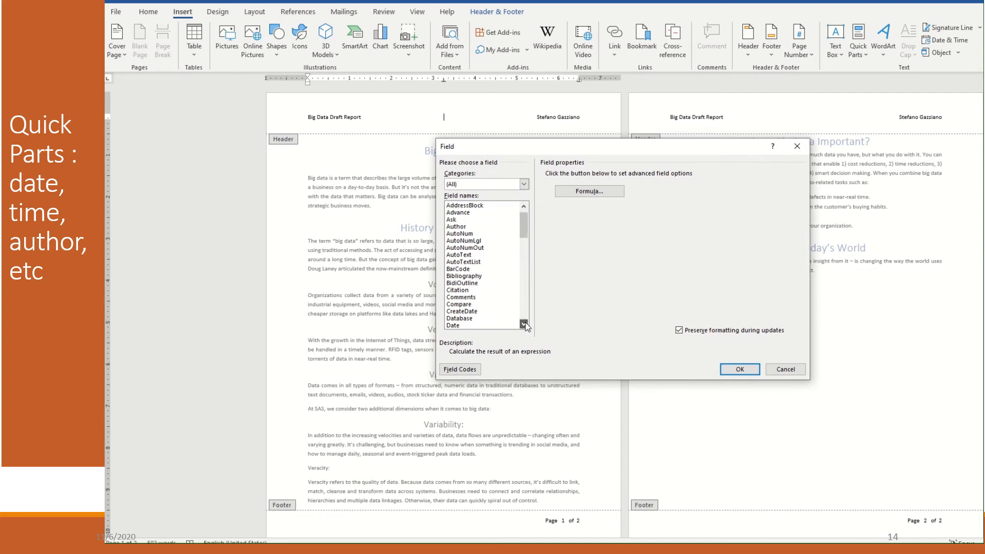
pyautogui.click(522, 325)
pyautogui.click(522, 325)
pyautogui.doubleClick(464, 313)
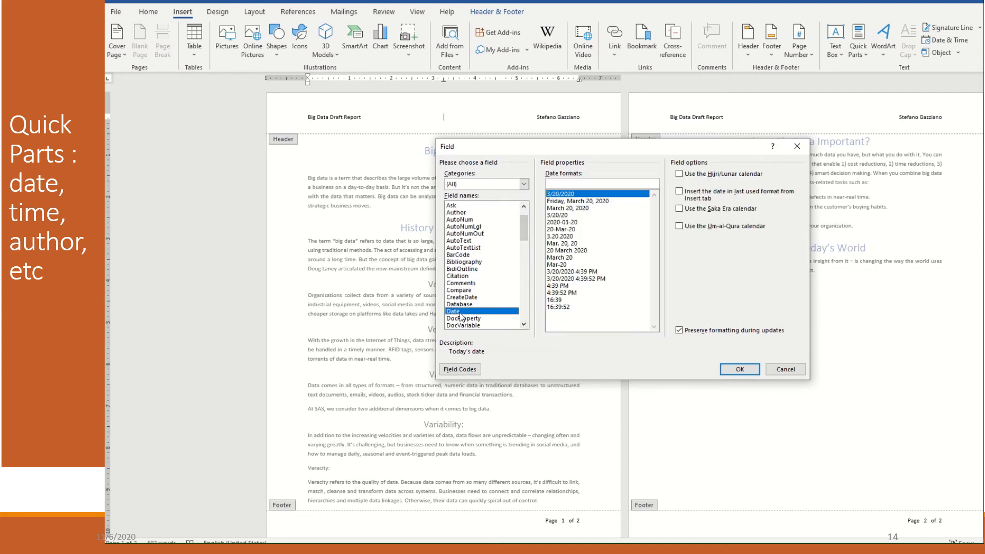